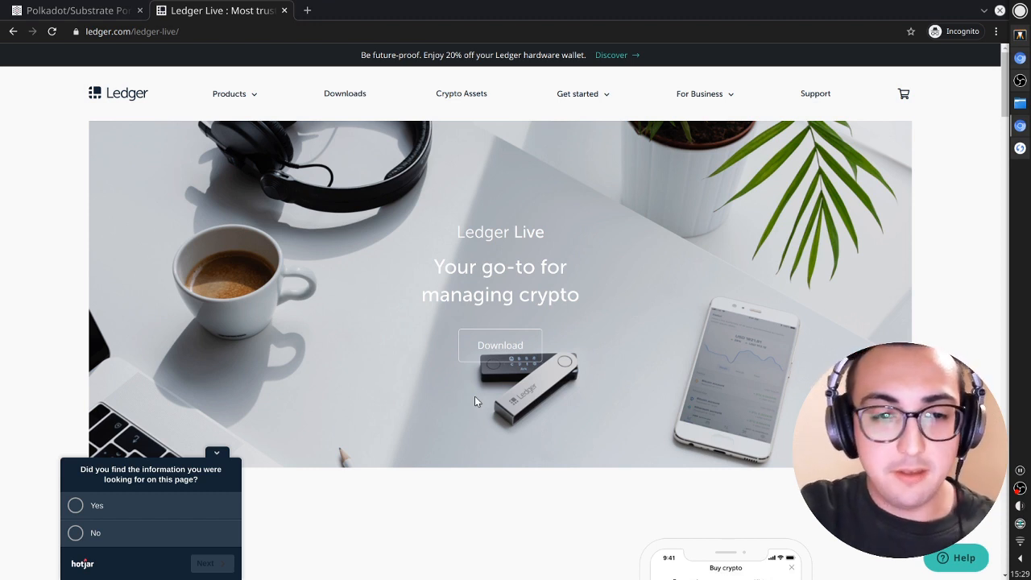
Open the Ledger Live download page from the website, and switch to the Ledger Live desktop app.
click(515, 354)
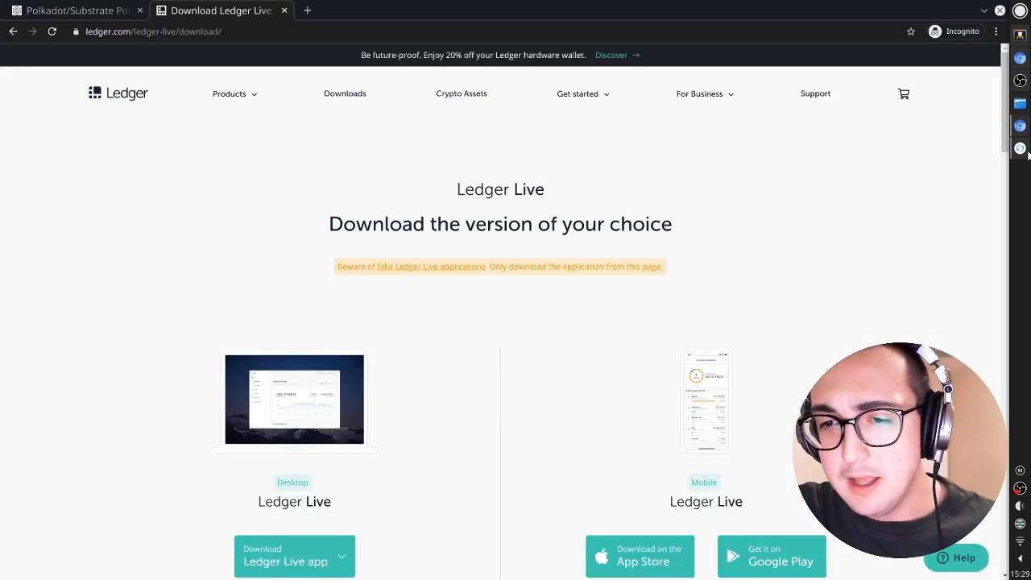
mouse_move(1027, 155)
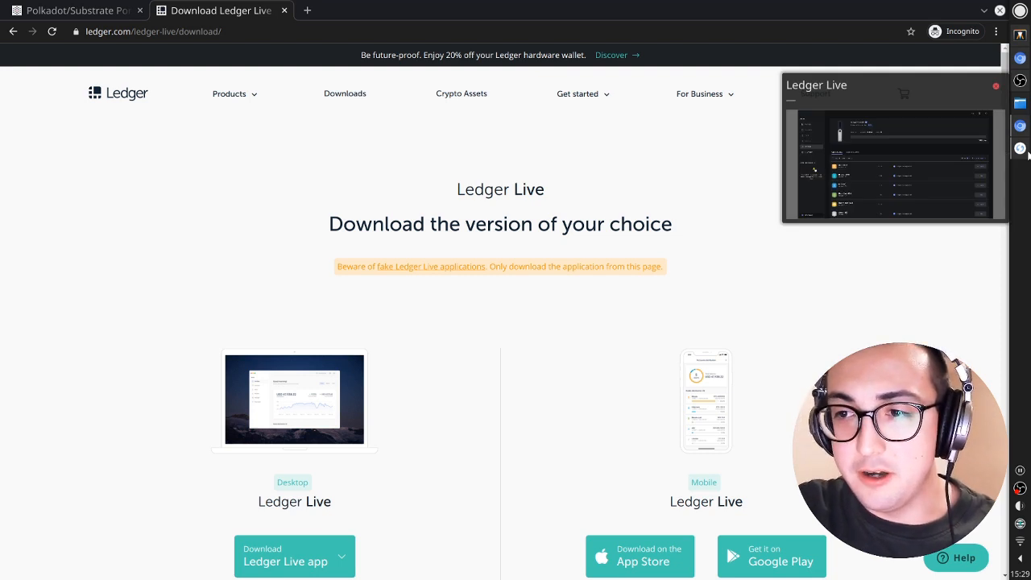
click(1028, 155)
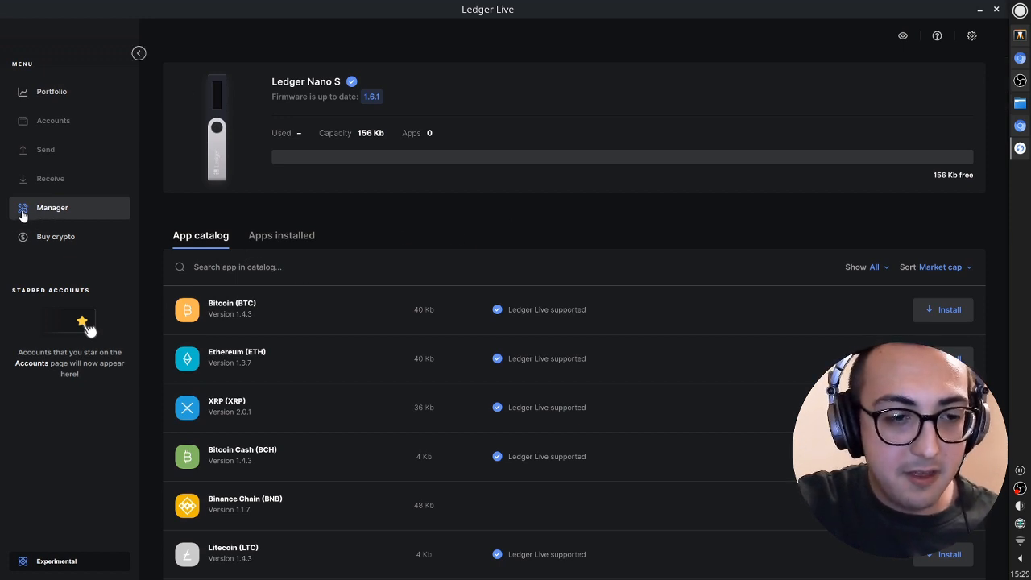
Search the app catalog for "polkado" and install the Polkadot app on the Ledger Nano S.
click(266, 266)
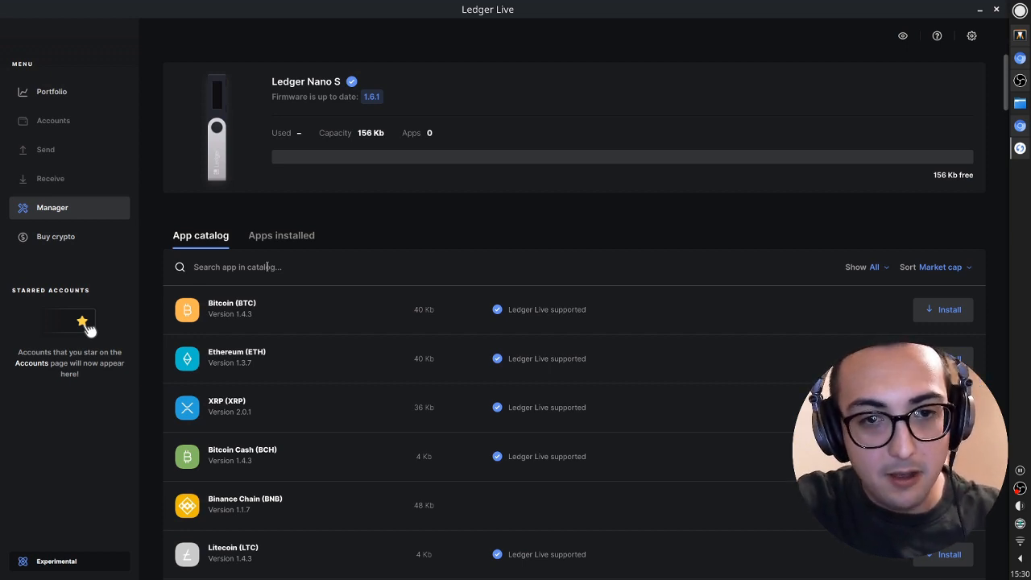
text(polkado)
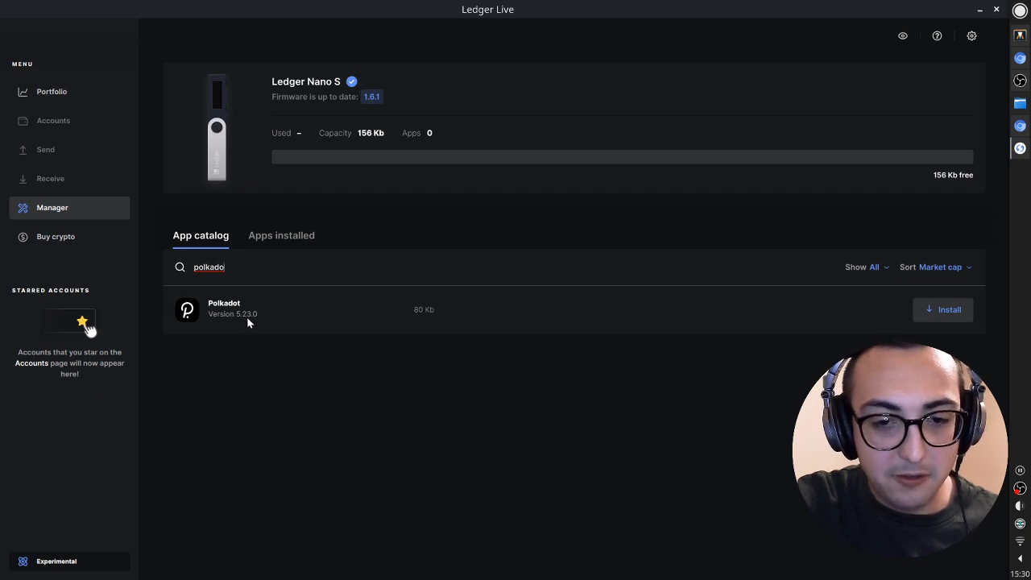
click(928, 313)
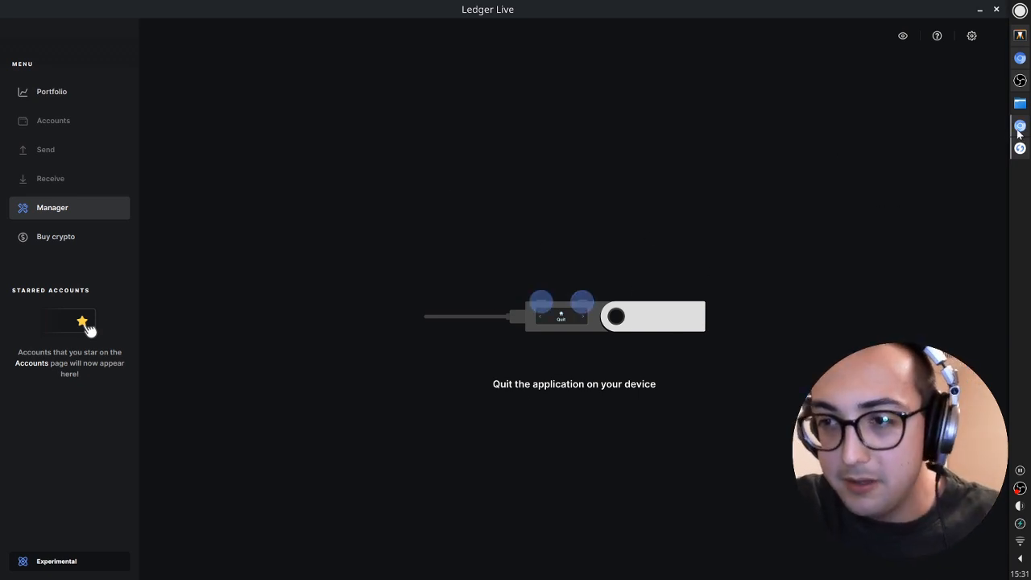
Switch to the Polkadot portal in the browser, set hardware connections to "Attach Ledger via WebUSB" and save the settings.
mouse_move(1018, 128)
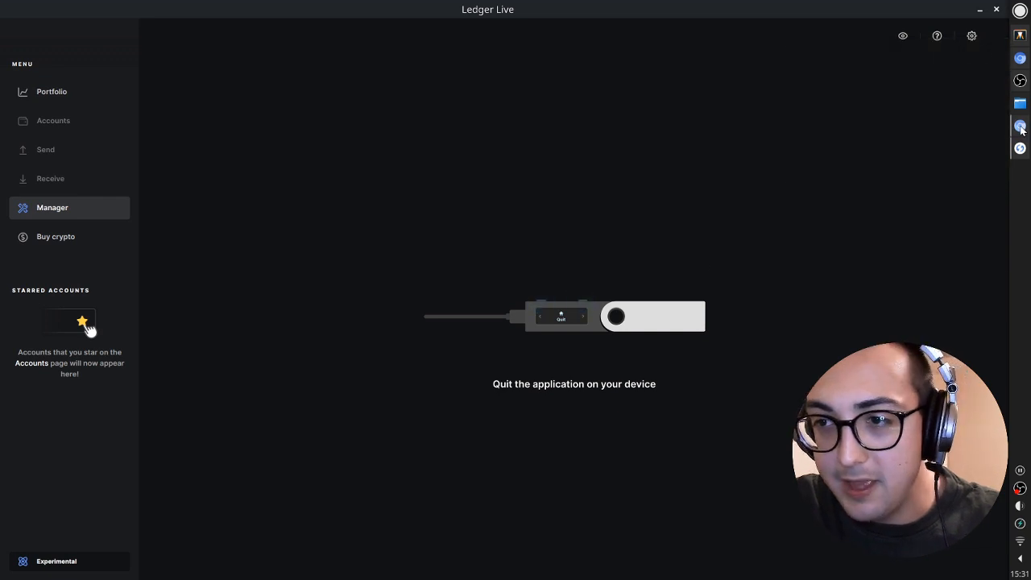
click(1018, 128)
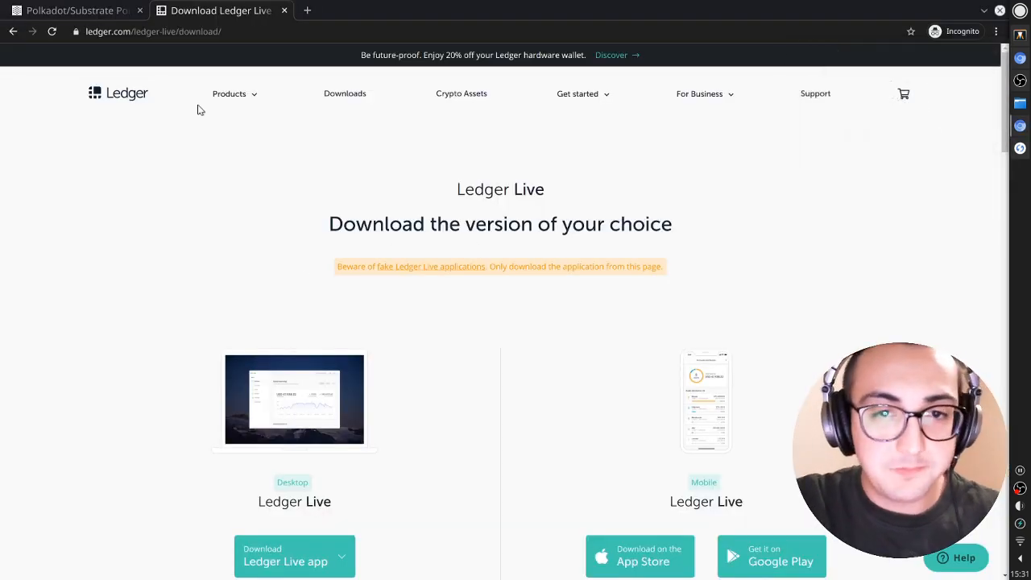
click(76, 10)
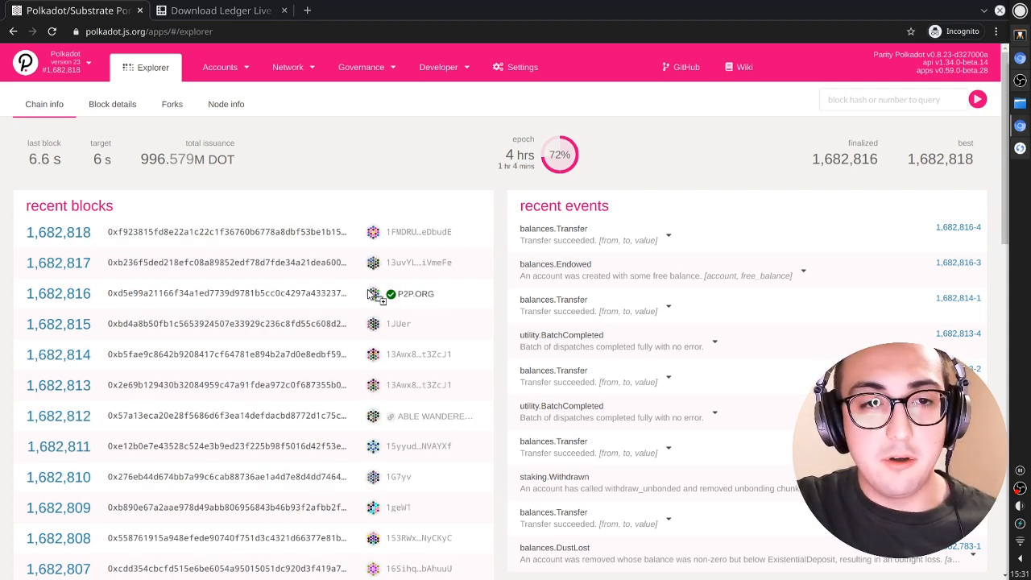
click(523, 69)
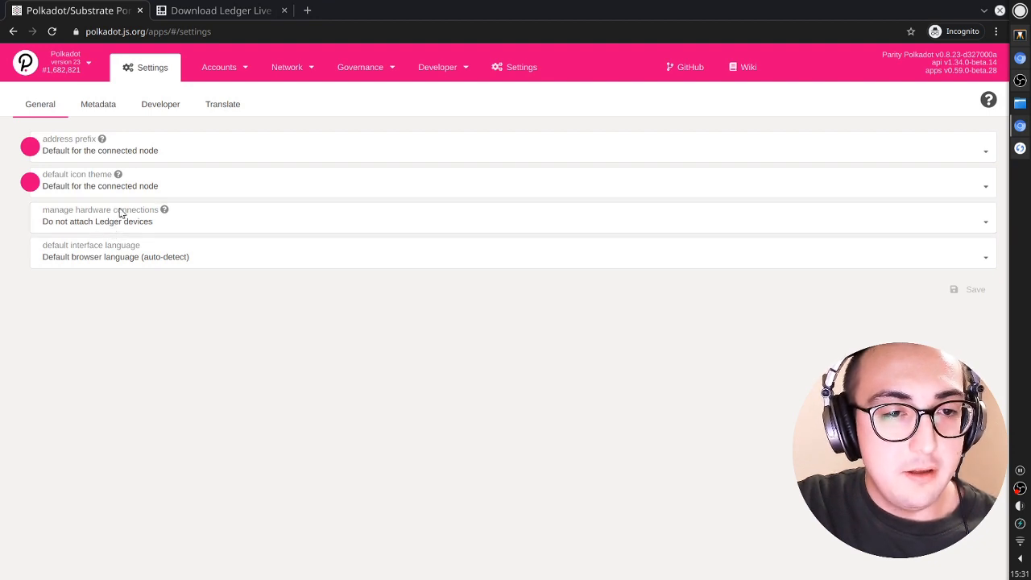
click(90, 230)
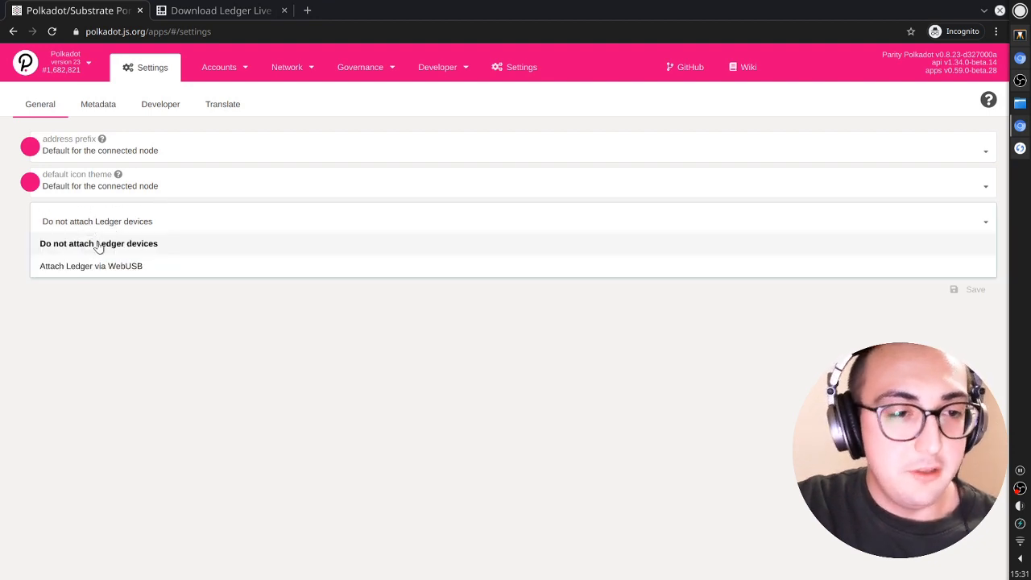
click(131, 271)
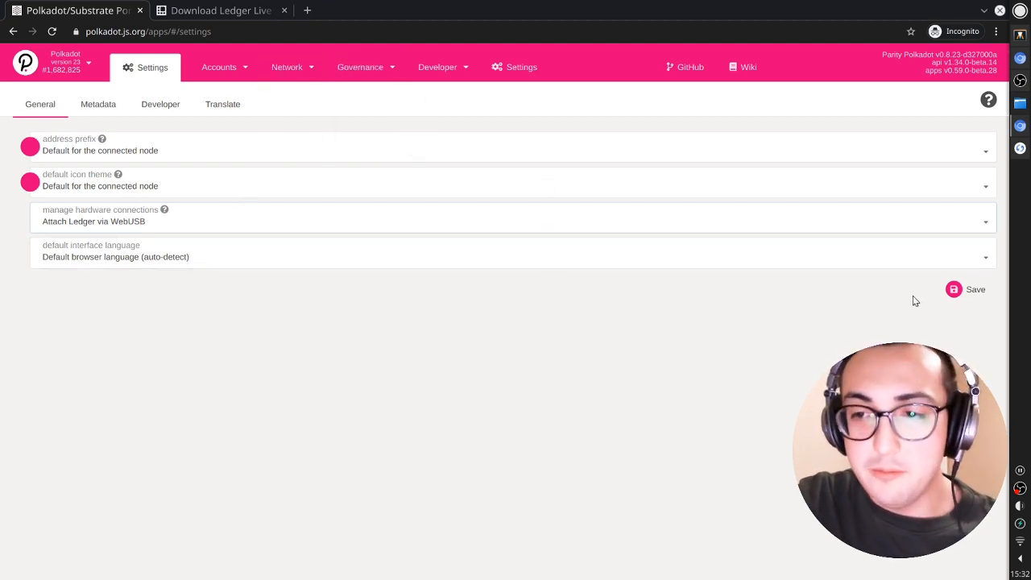
click(961, 291)
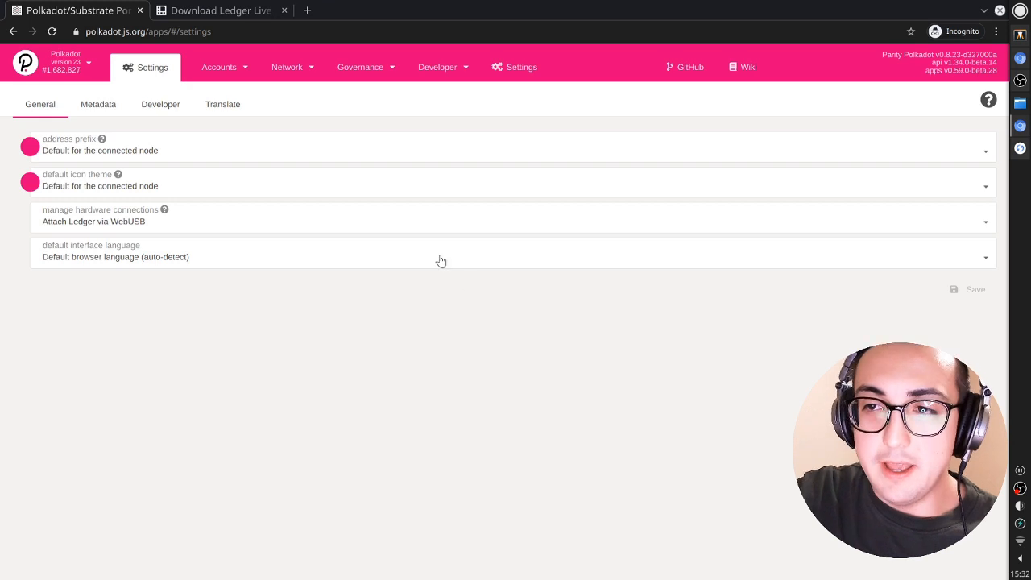
Start adding a Ledger account on the Accounts page and choose Account type 0.
mouse_move(236, 69)
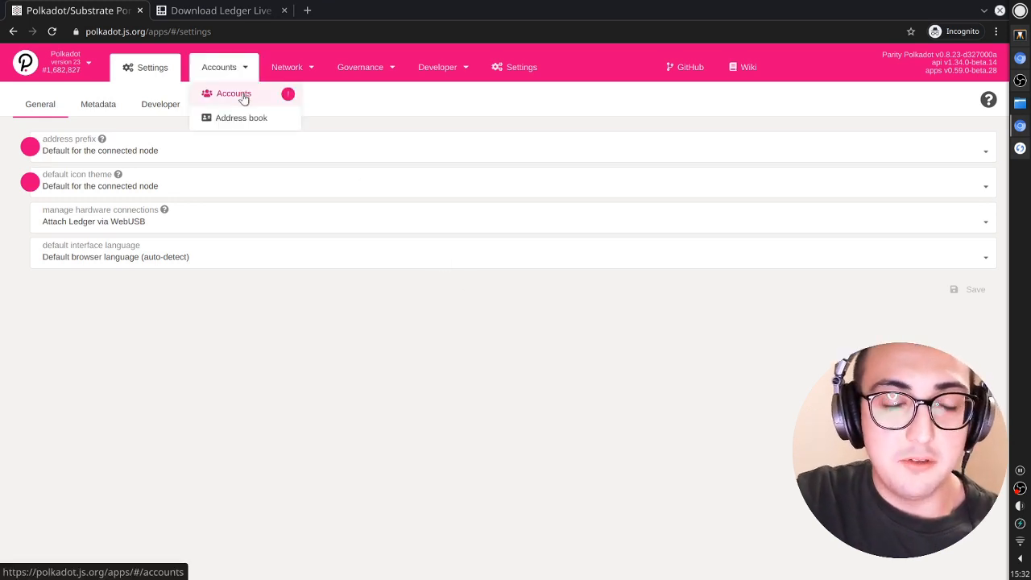
click(244, 98)
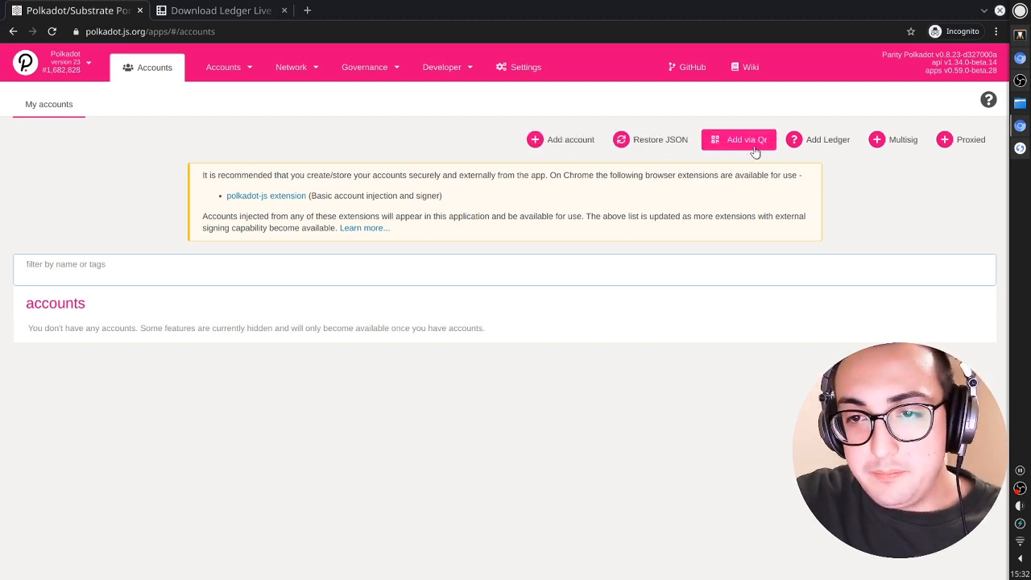
click(828, 142)
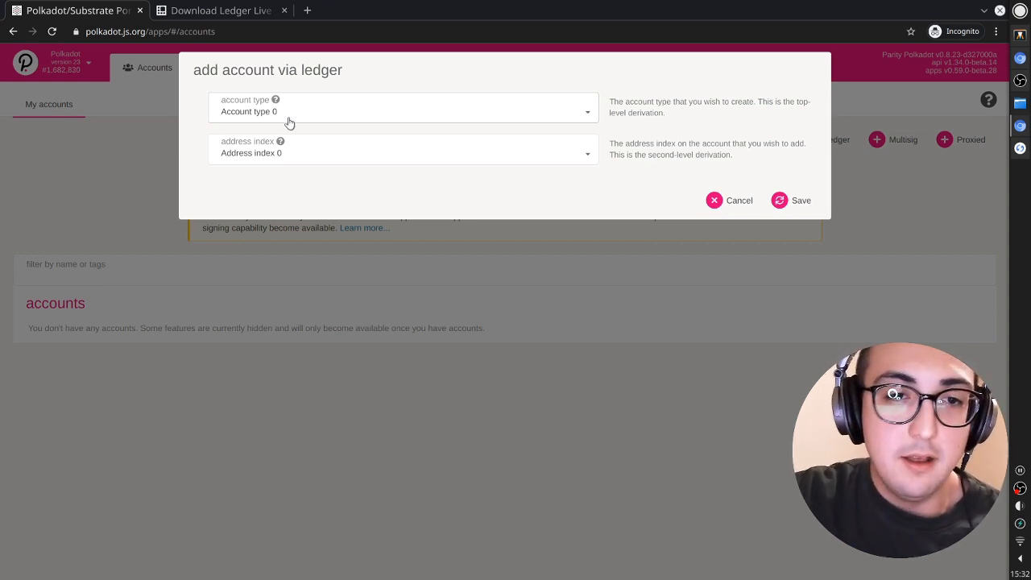
click(354, 117)
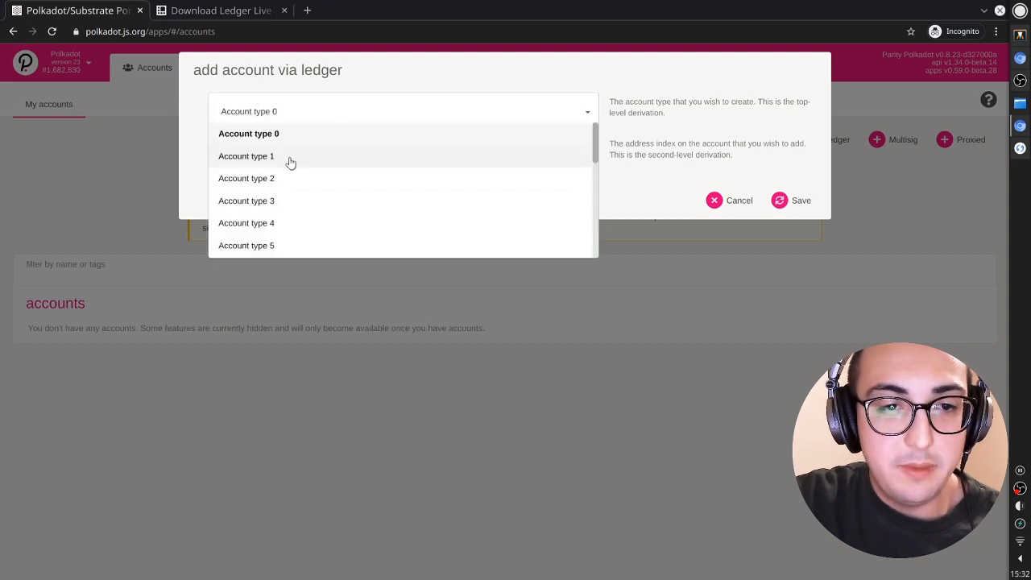
scroll(309, 175, down, 1)
scroll(309, 175, down, 2)
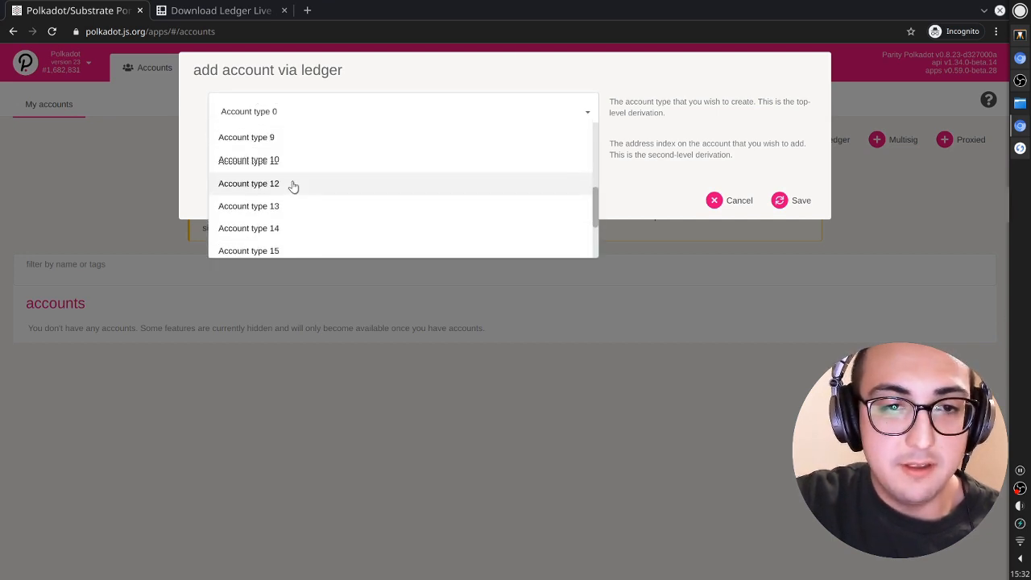
scroll(295, 184, up, 4)
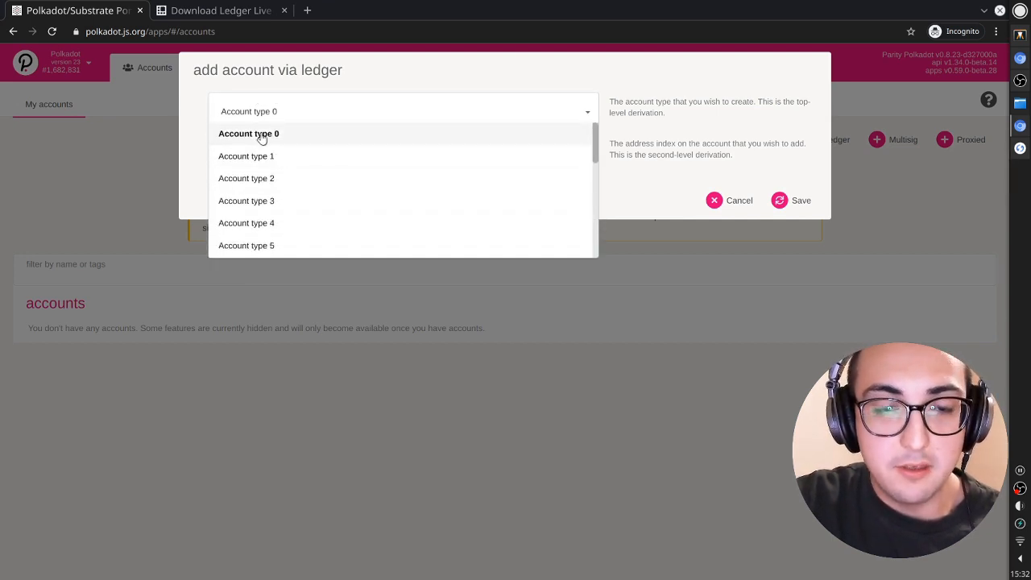
click(259, 136)
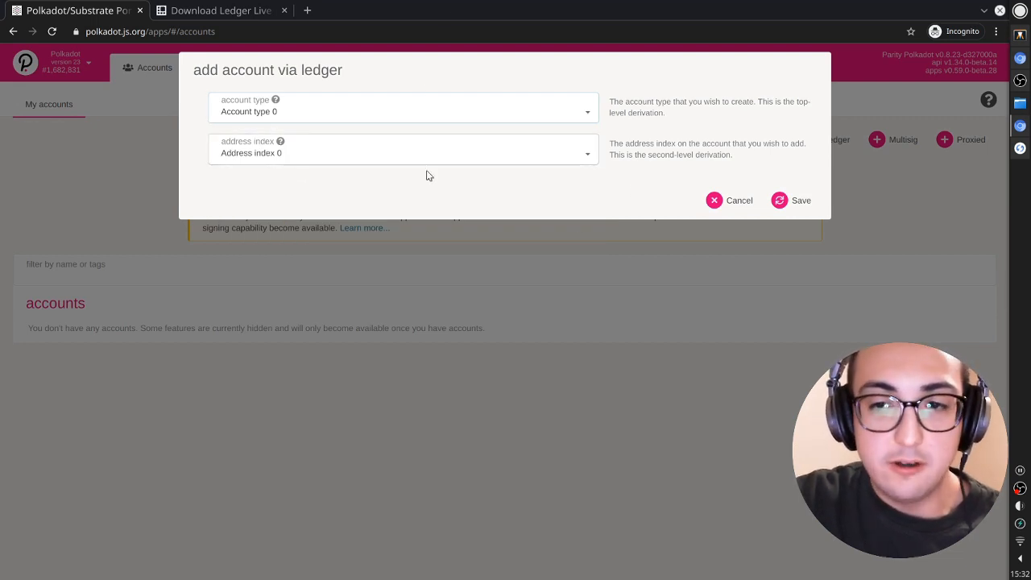
Save the new Ledger account and connect polkadot.js.org to the Nano S device.
click(801, 201)
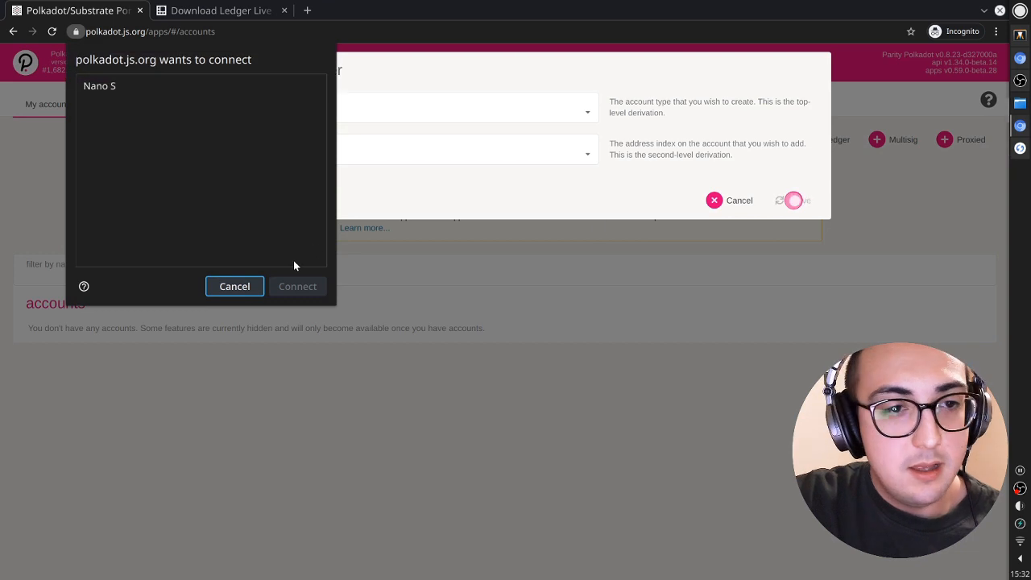
click(102, 88)
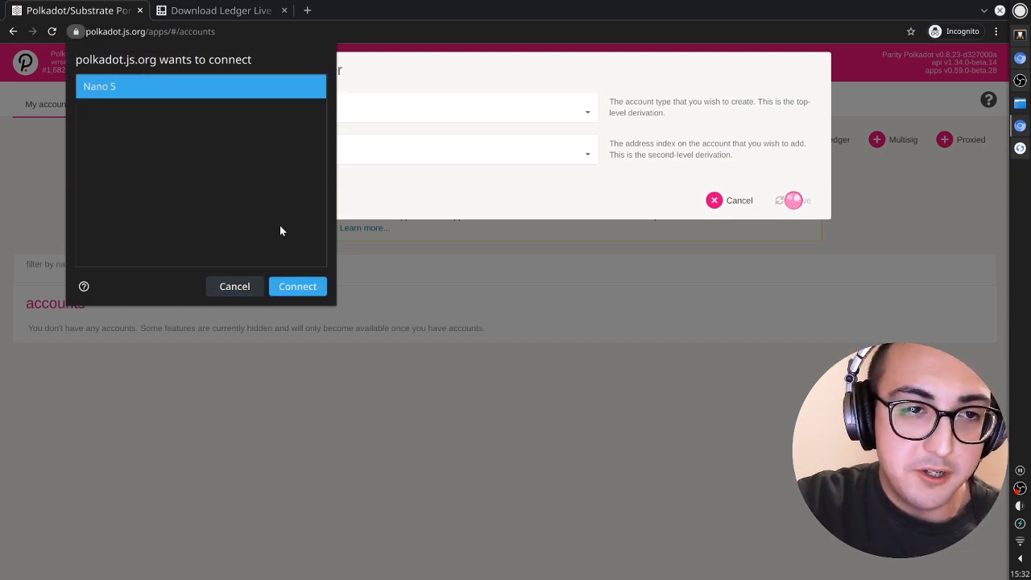
click(297, 287)
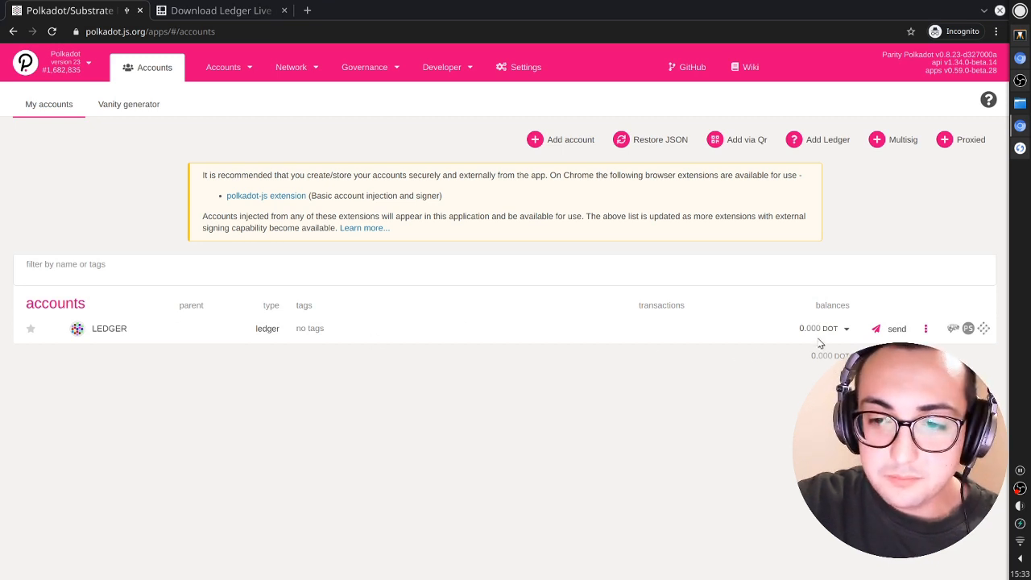
Look at the send funds form for the LEDGER account and cancel it without making a transfer.
click(894, 330)
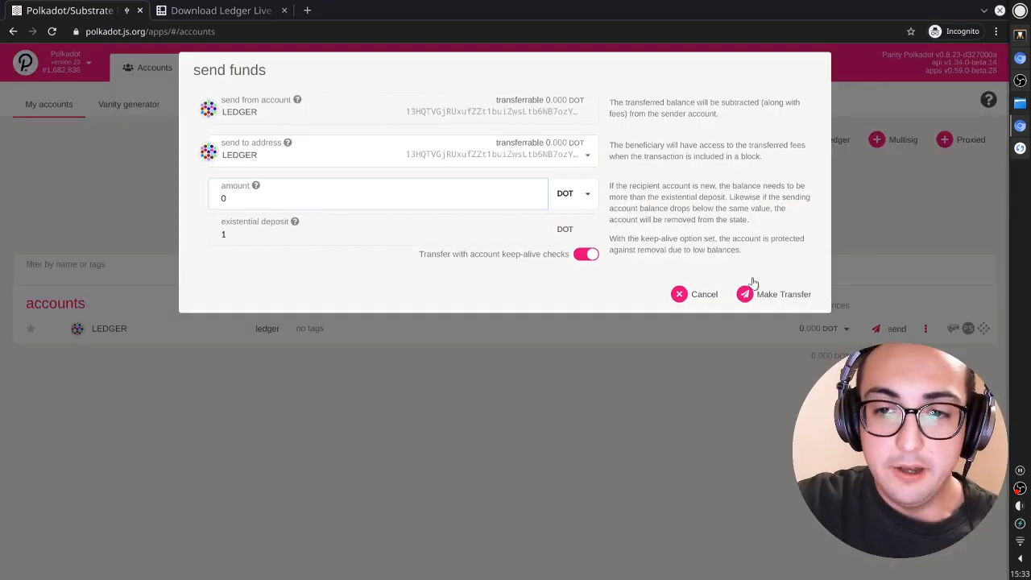
click(695, 294)
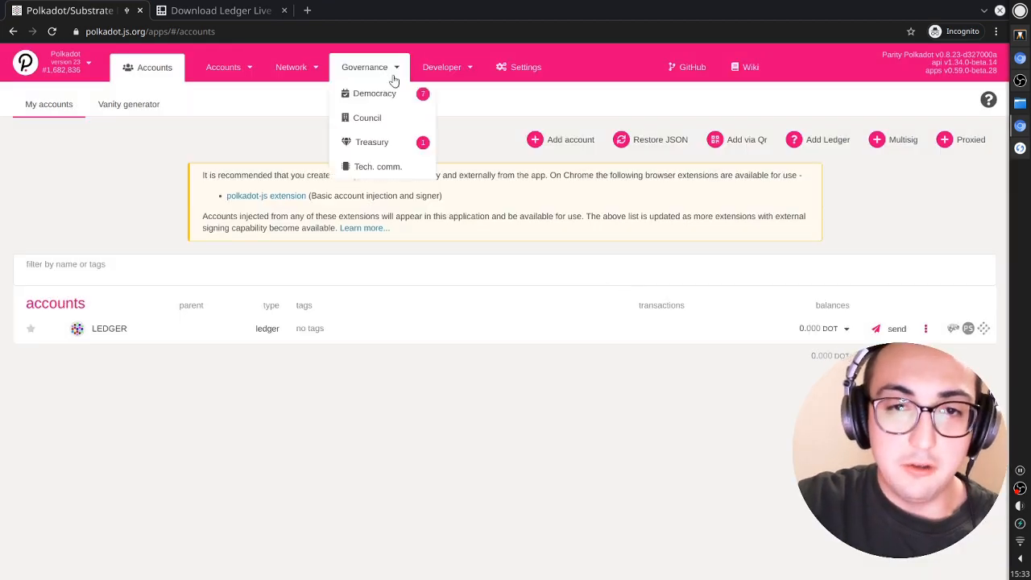
Go to the Extrinsics page and select the staking module for the LEDGER account.
mouse_move(442, 67)
click(454, 126)
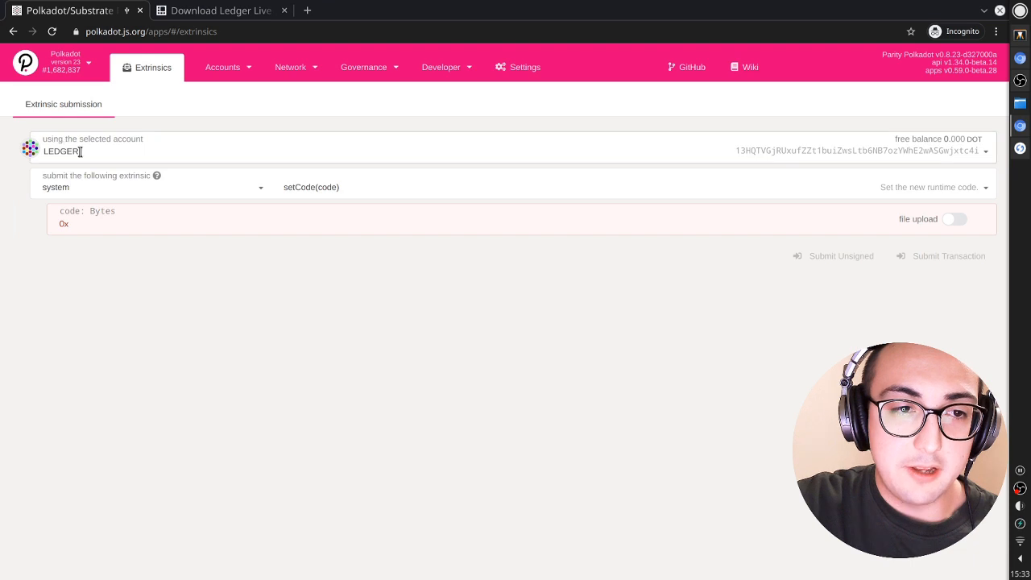
click(82, 201)
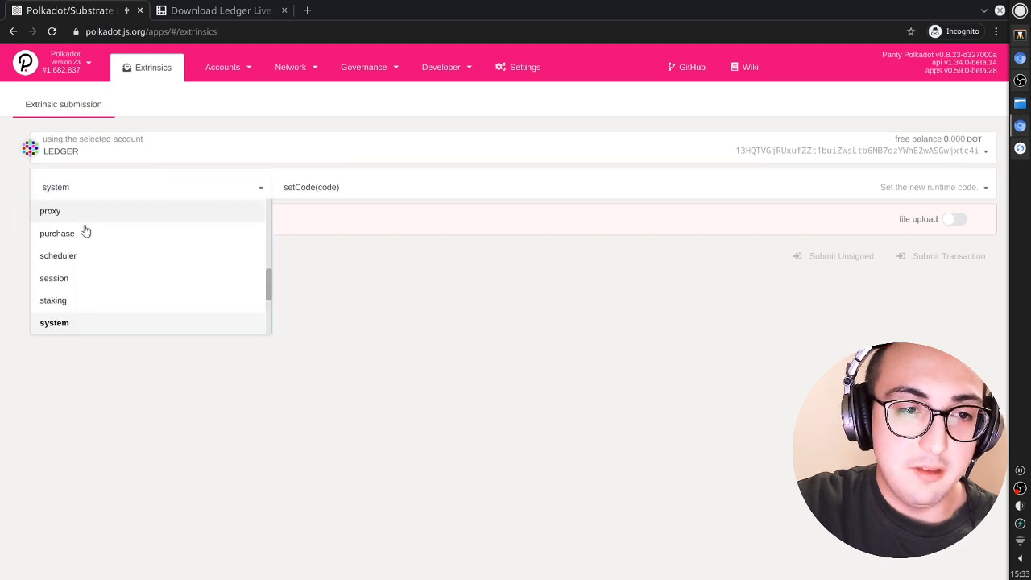
scroll(68, 240, down, 1)
click(72, 267)
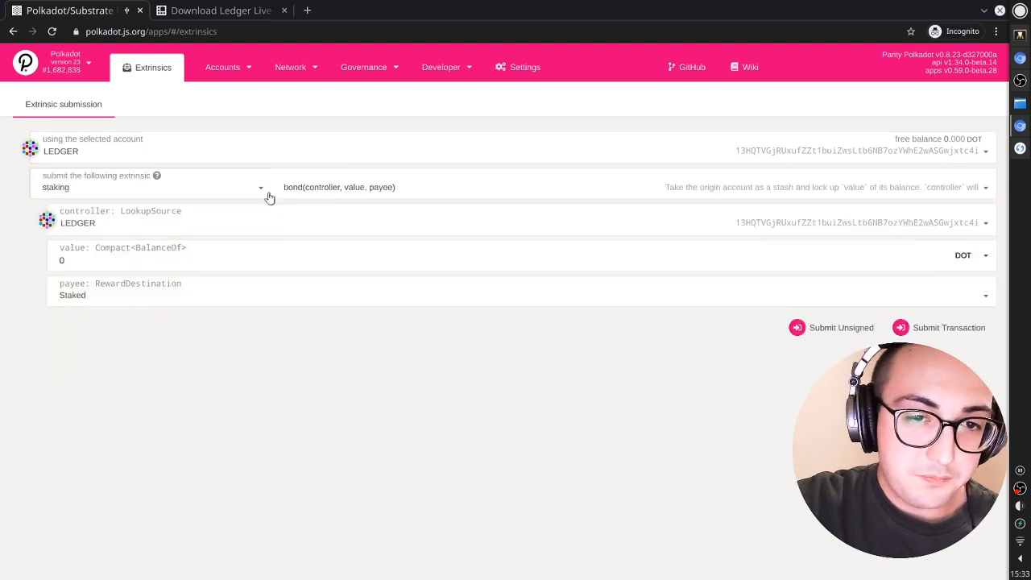
Submit the staking bond transaction from the LEDGER account, then authorize it with Sign and Submit.
double_click(300, 186)
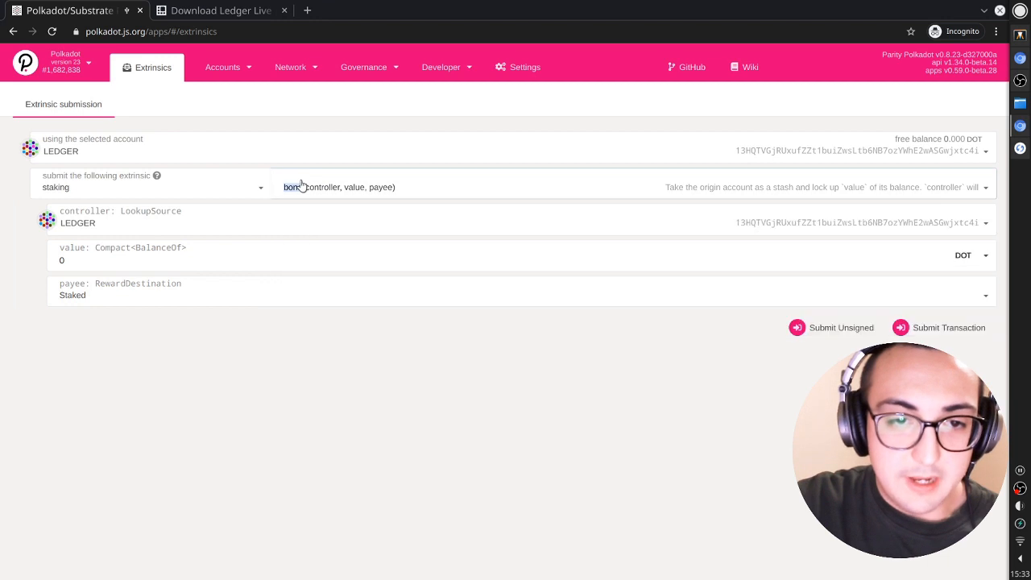
click(980, 327)
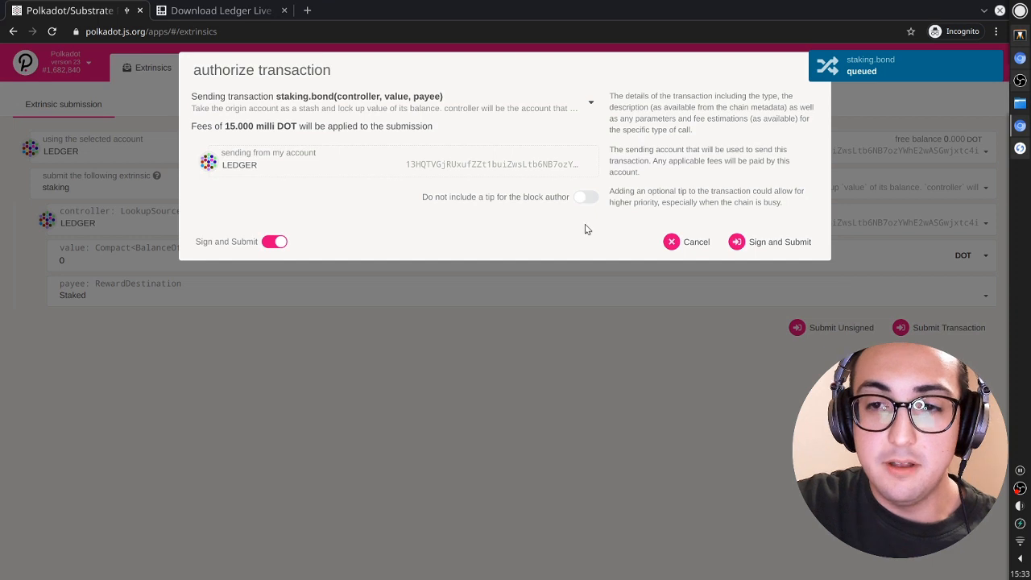
click(745, 246)
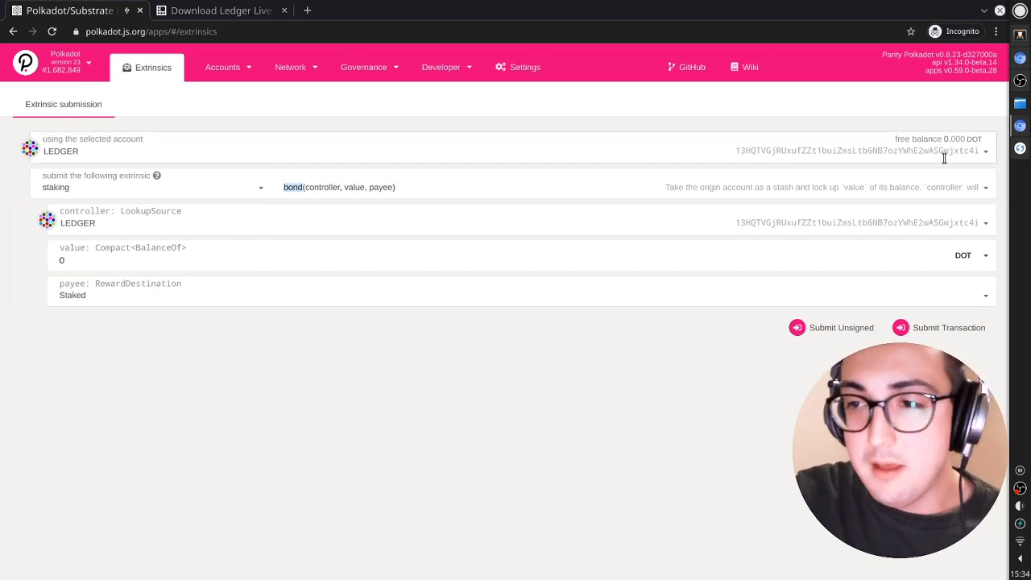
Switch to Ledger Live, uninstall the Polkadot app from the Nano S and return to the app catalog.
click(1021, 150)
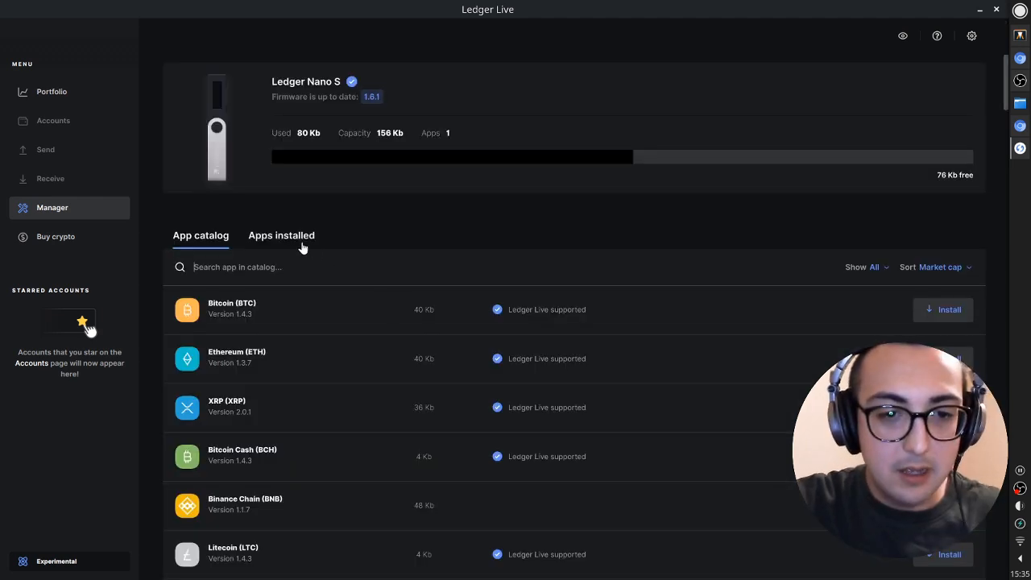
click(301, 245)
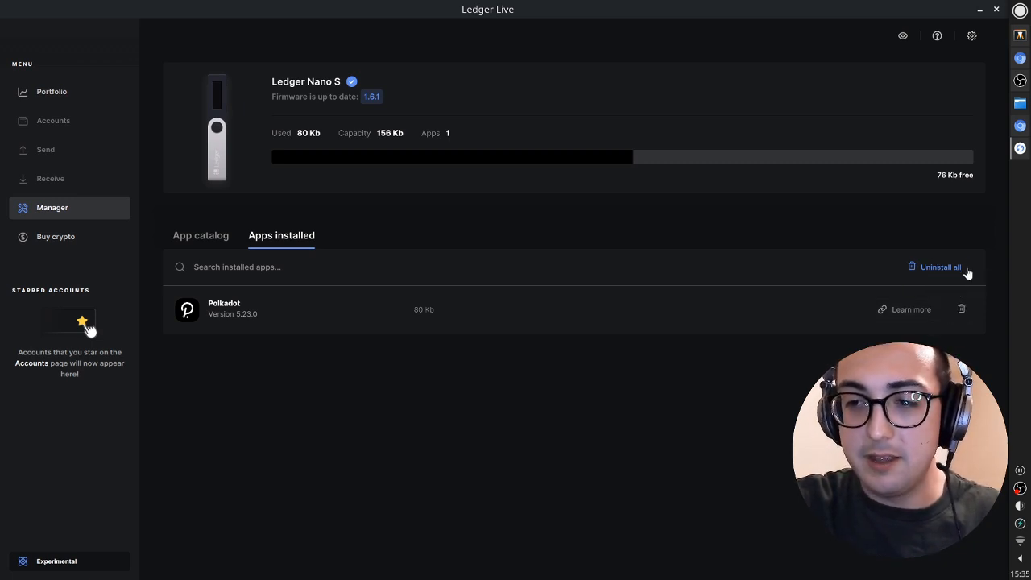
click(963, 317)
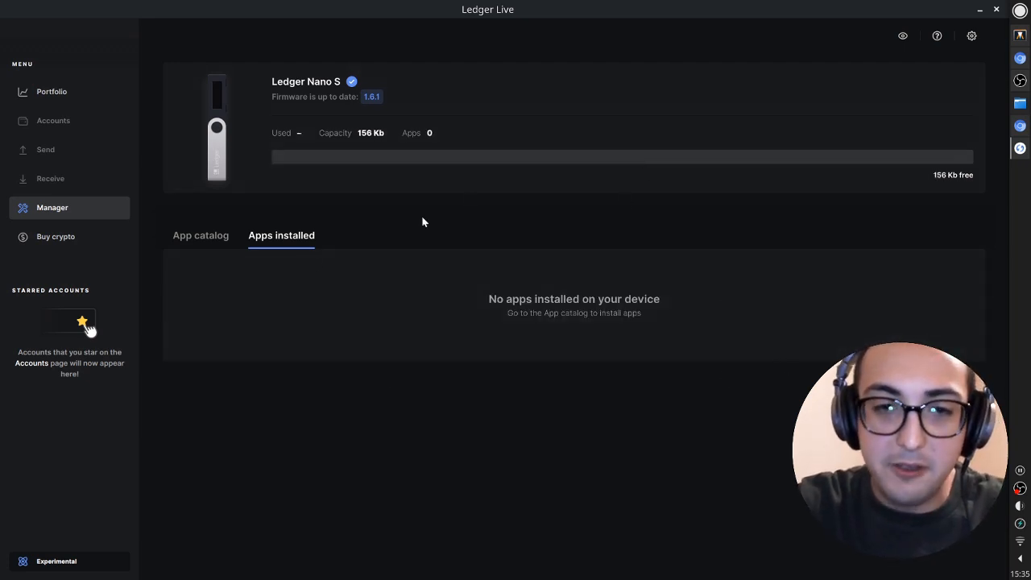
click(221, 243)
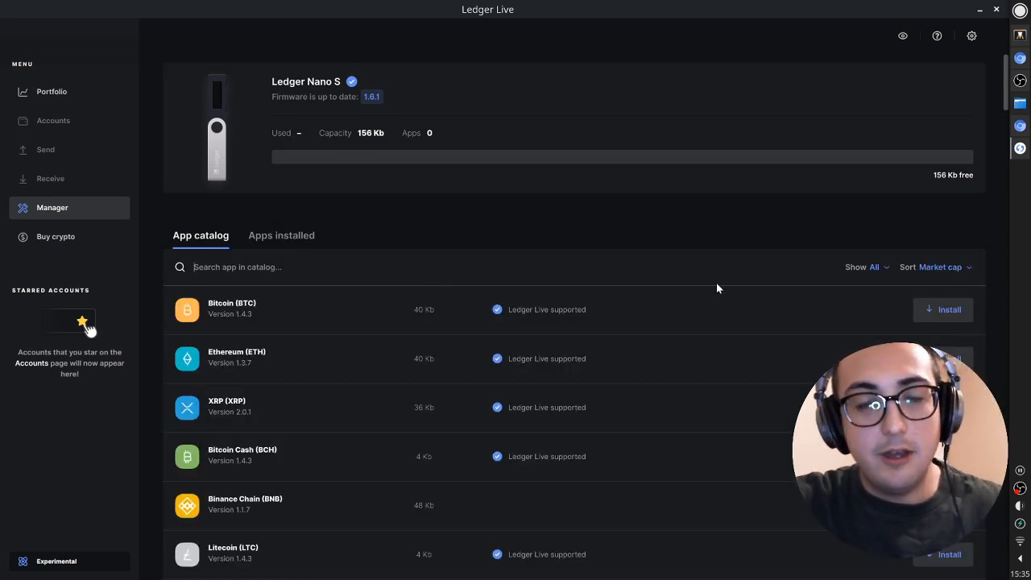